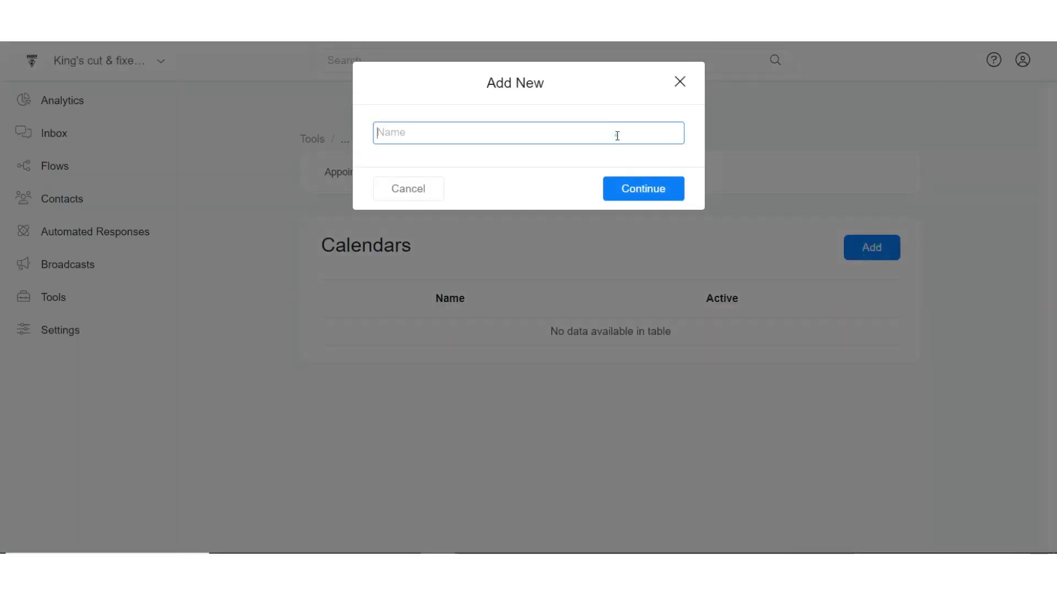
type("Test Appoint")
type("ment")
Create the Test Appointment calendar and set its event location to Phone Call
left_click(666, 188)
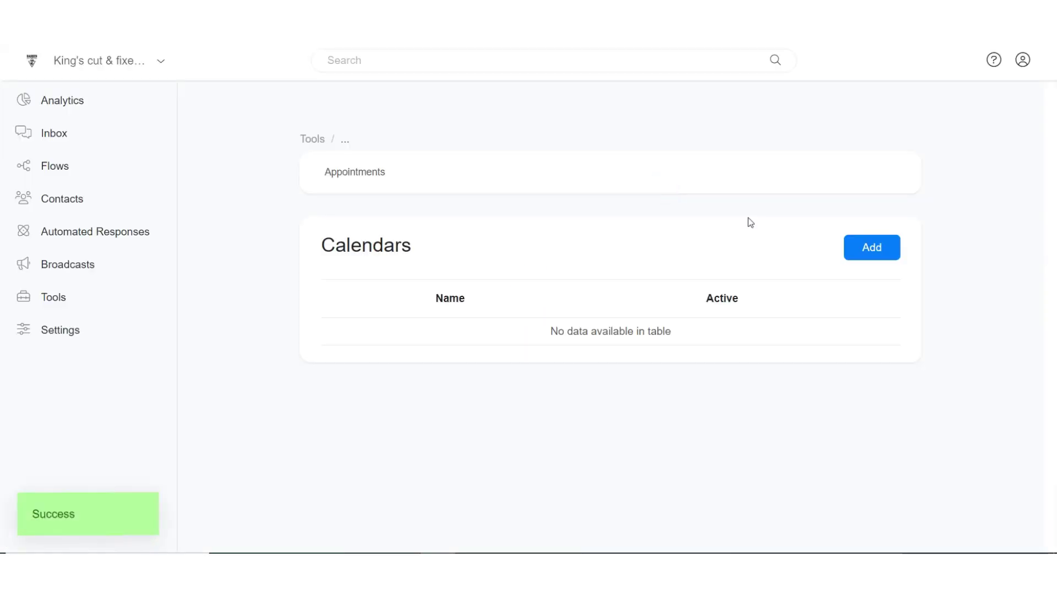
scroll(384, 248, "down", 2)
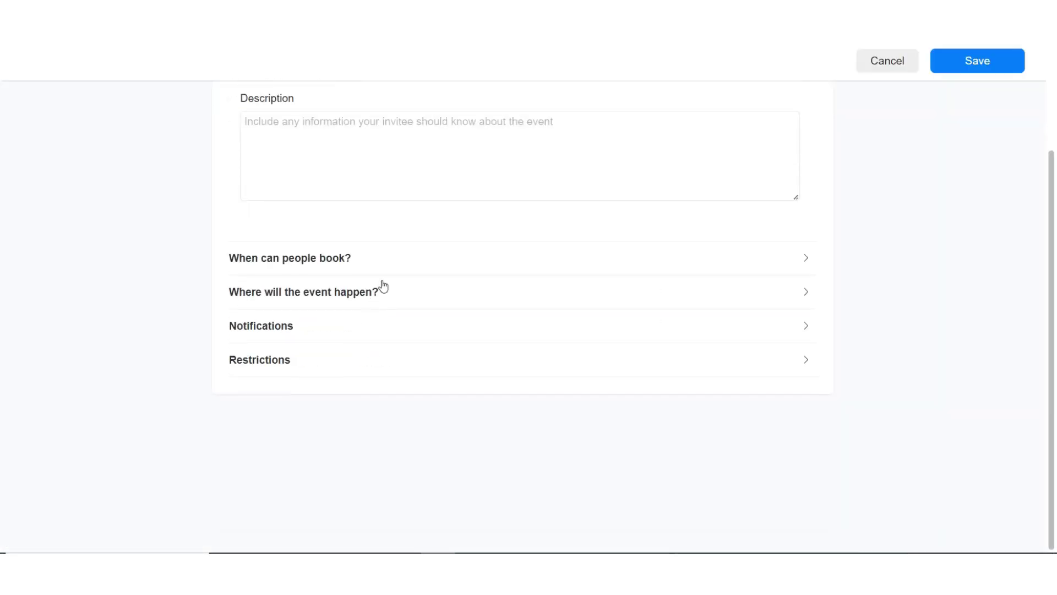
left_click(397, 260)
left_click(455, 292)
left_click(377, 259)
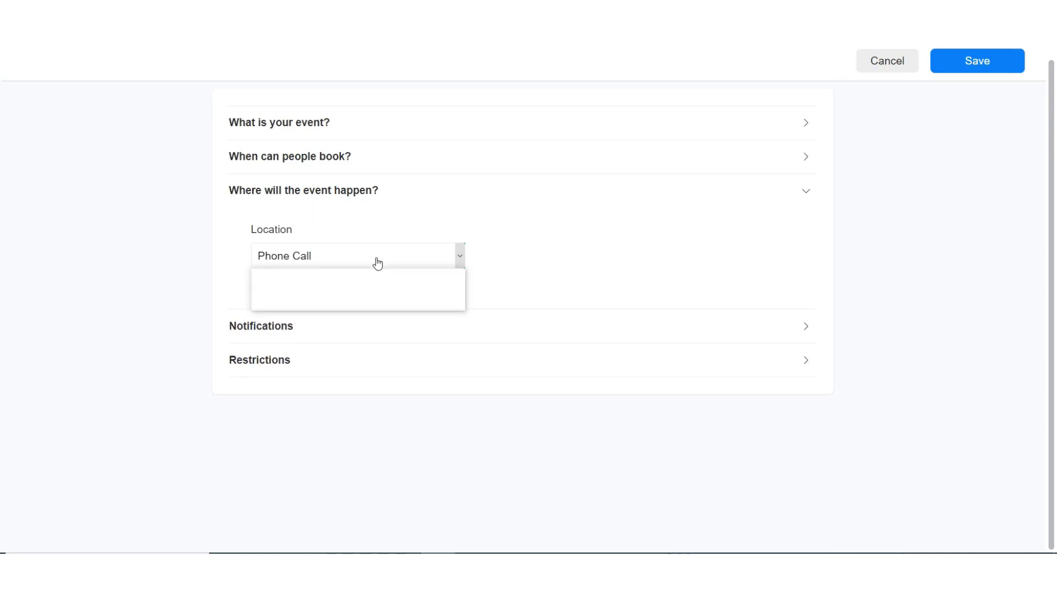
left_click(364, 286)
Review the notification and booking restriction settings, then save the calendar
left_click(394, 335)
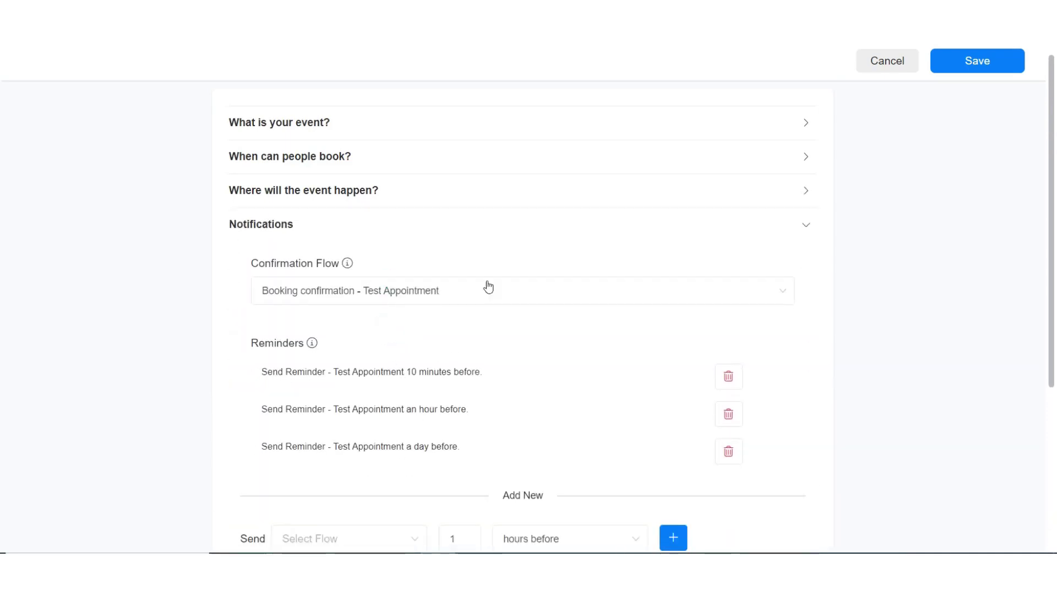
left_click(412, 239)
left_click(405, 274)
scroll(474, 236, "down", 4)
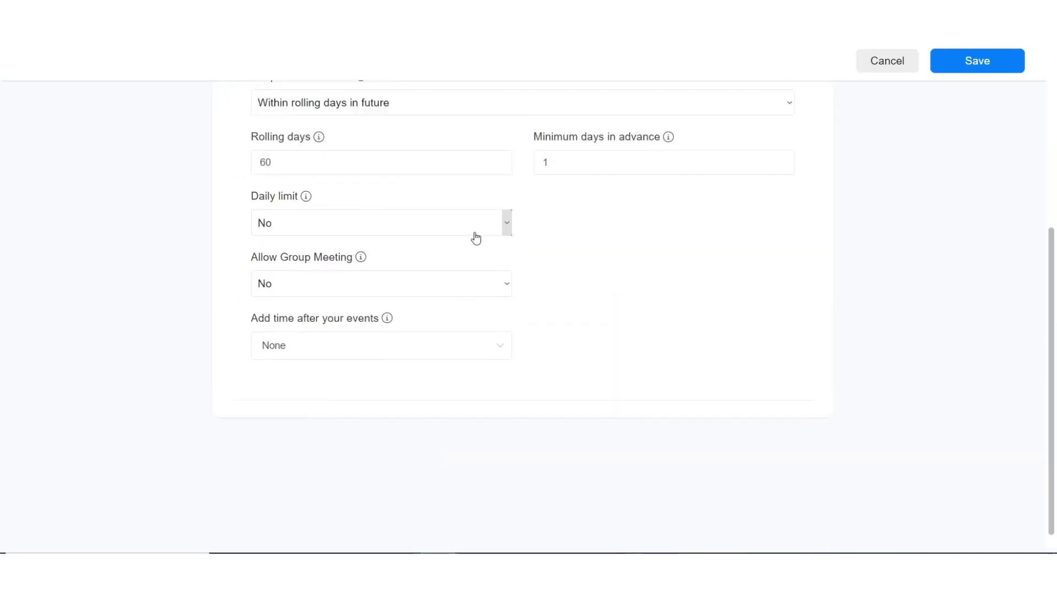
scroll(474, 237, "up", 4)
left_click(978, 61)
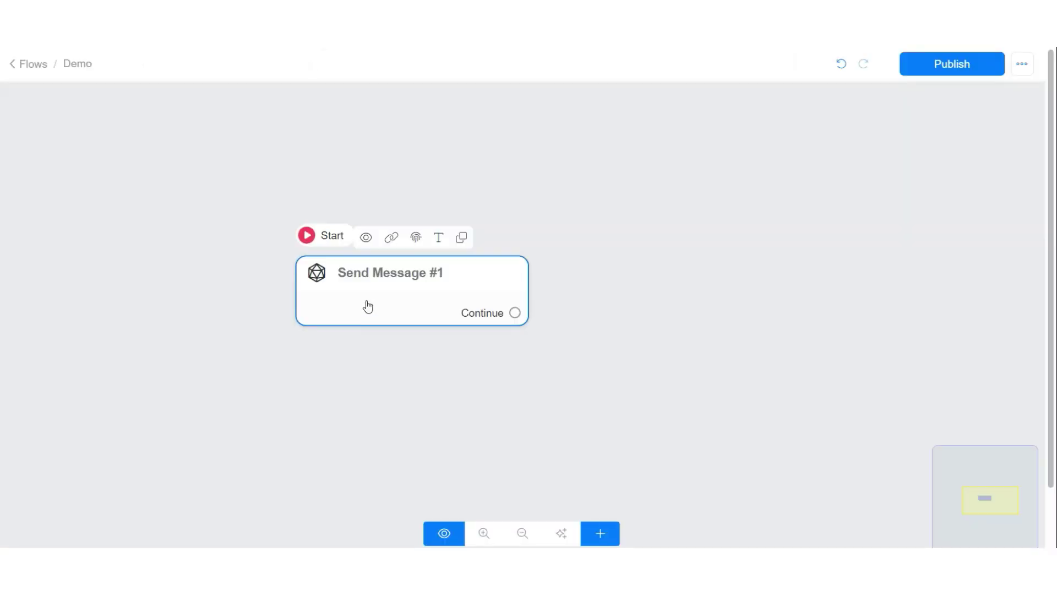
Add a text block to Send Message #1 inviting users to book an appointment
left_click(368, 306)
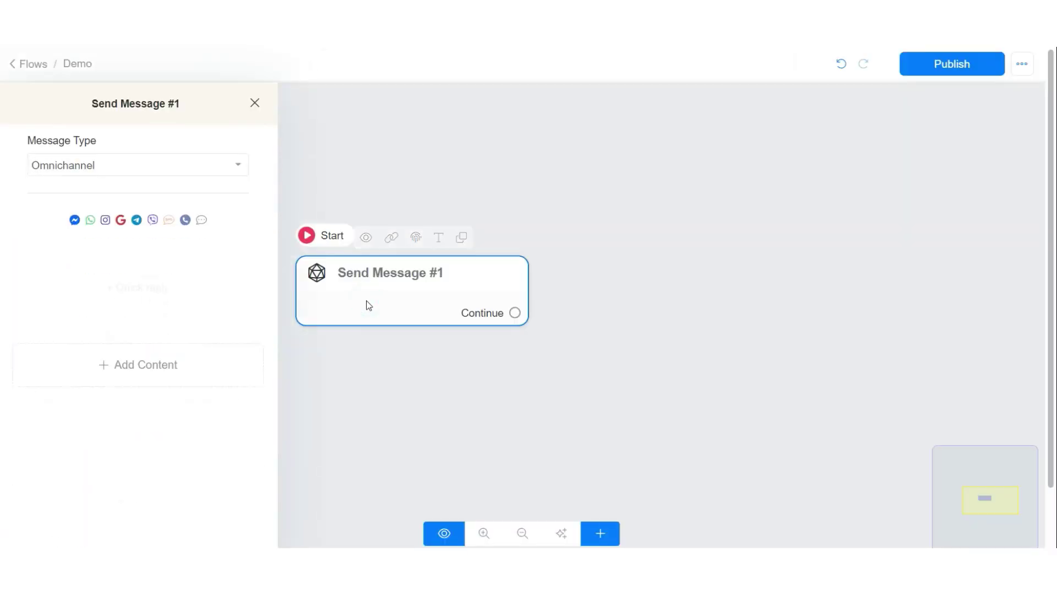
left_click(83, 368)
left_click(46, 74)
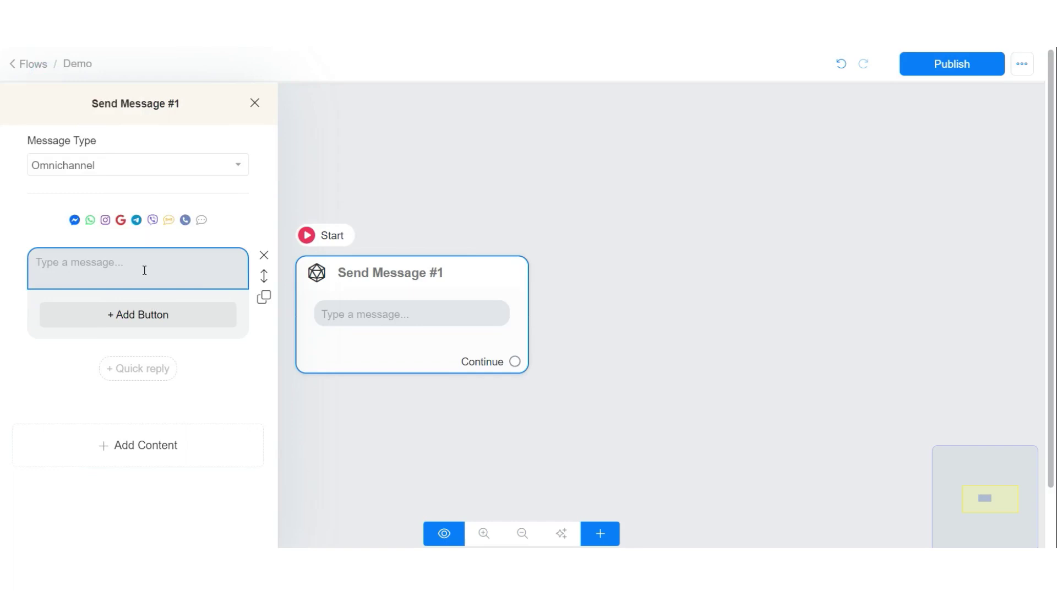
left_click(147, 269)
type("Clic")
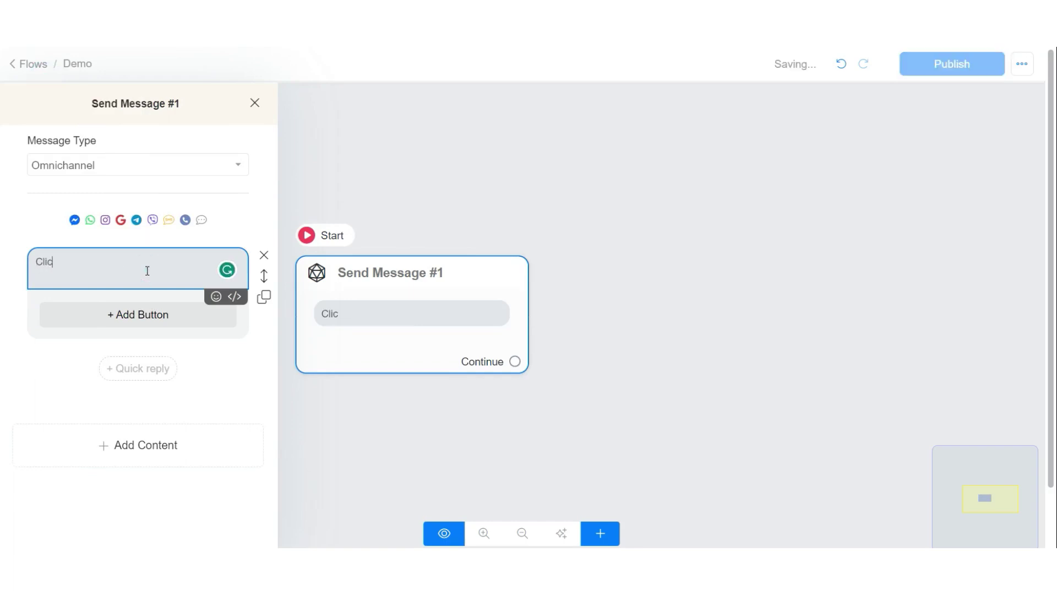
type("k the button bel")
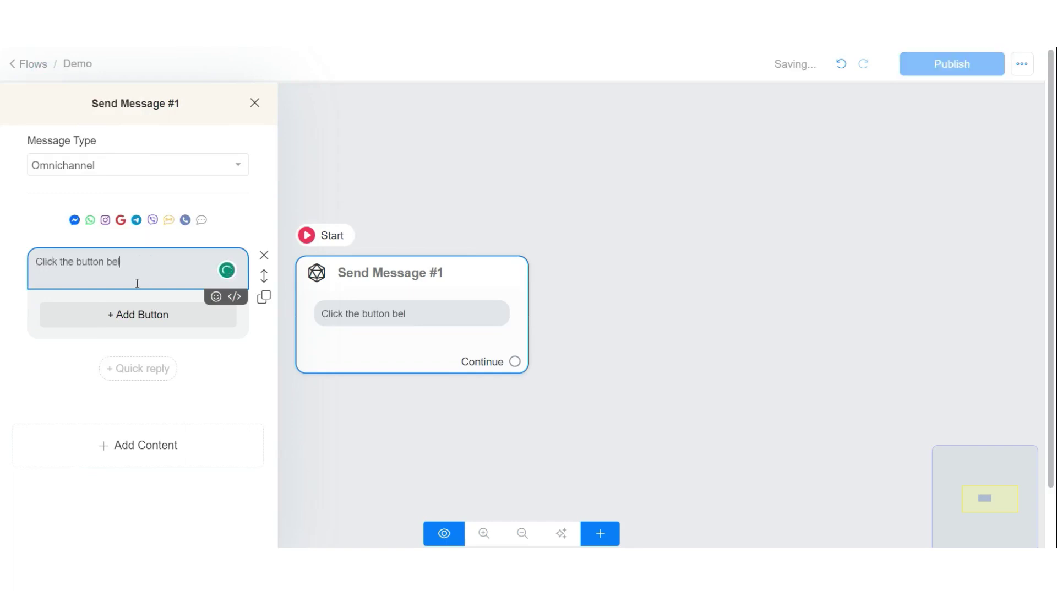
type("ow to book your a")
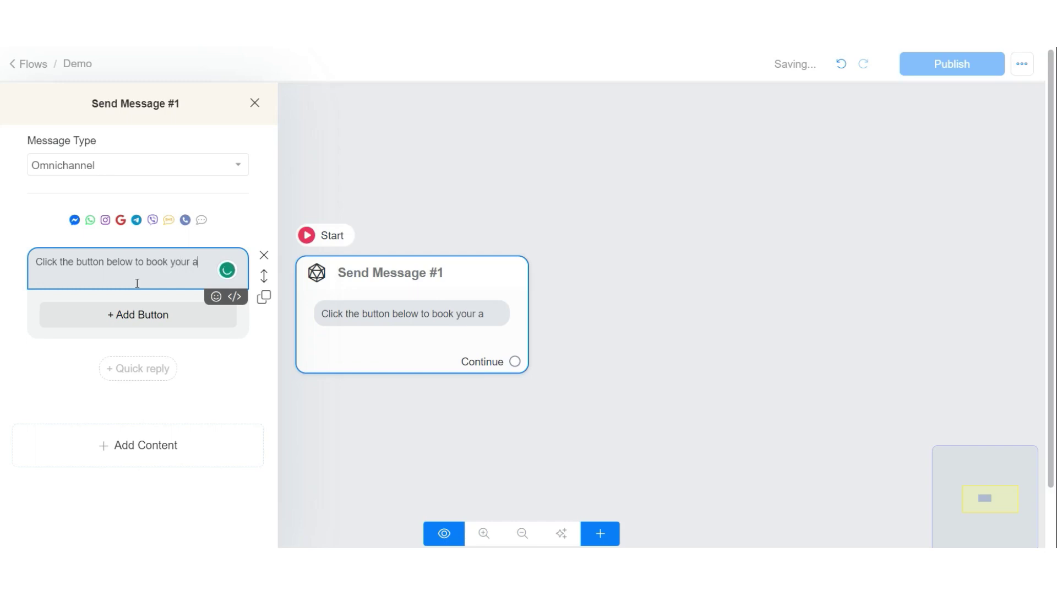
type("ppointment")
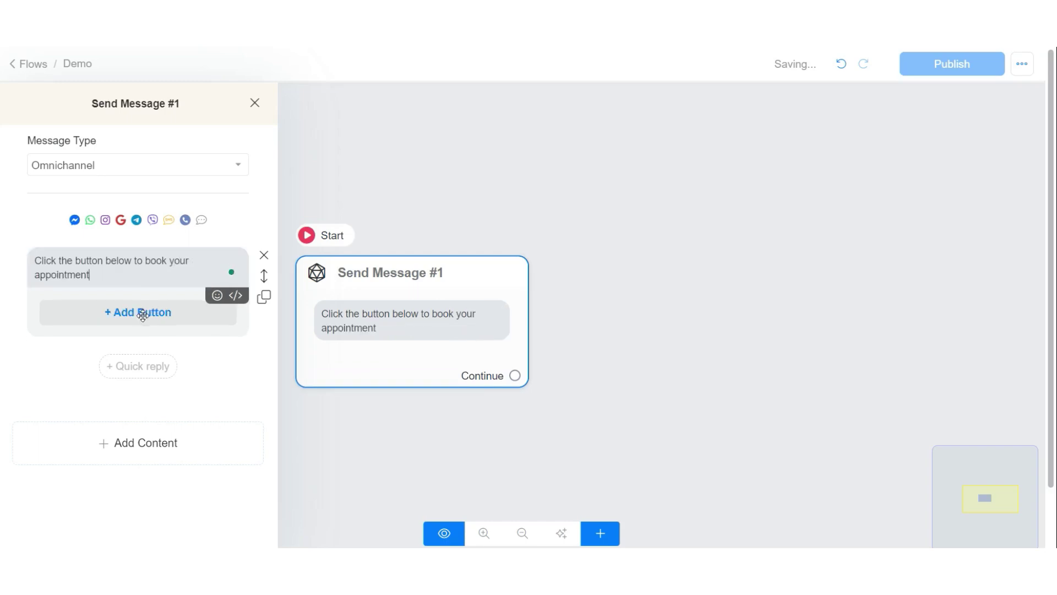
Add a Book Appointment button that opens the pasted booking link as a website
left_click(141, 312)
left_click(375, 132)
key("ctrl+a")
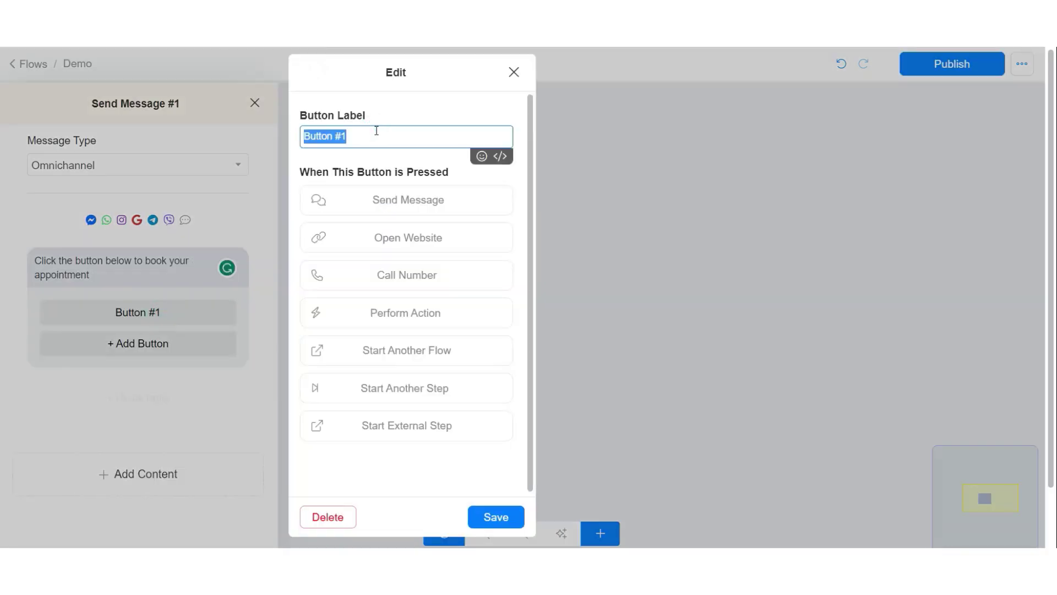
type("Book Appointm")
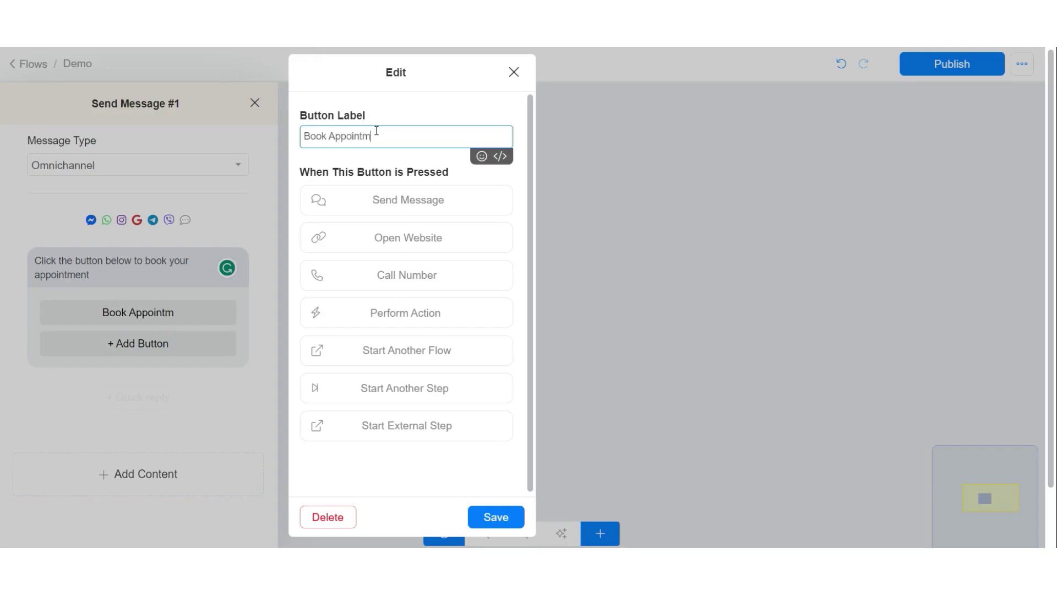
type("ent")
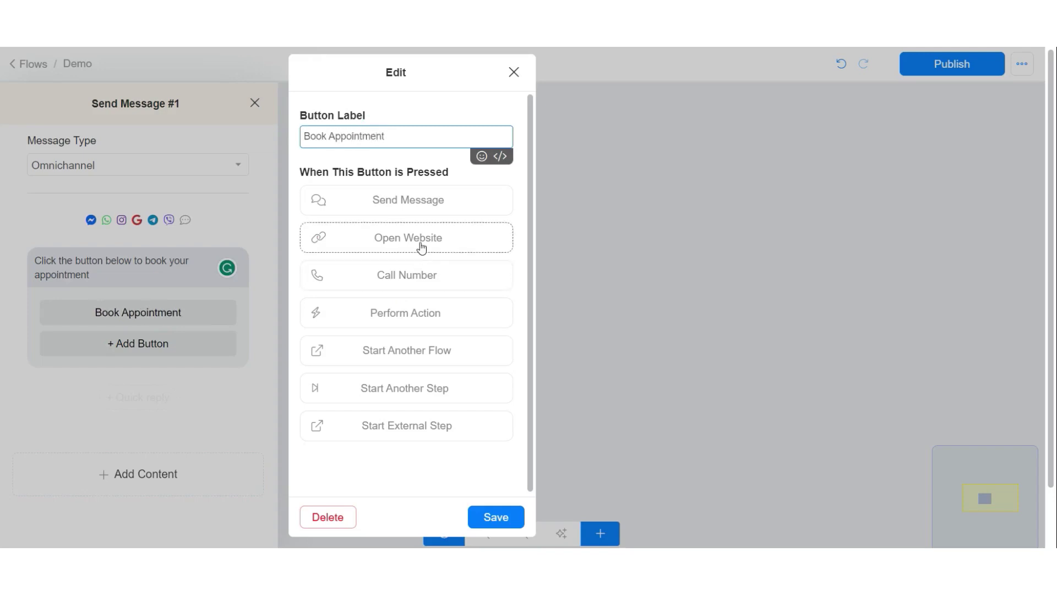
left_click(420, 240)
left_click(423, 263)
key("ctrl+v")
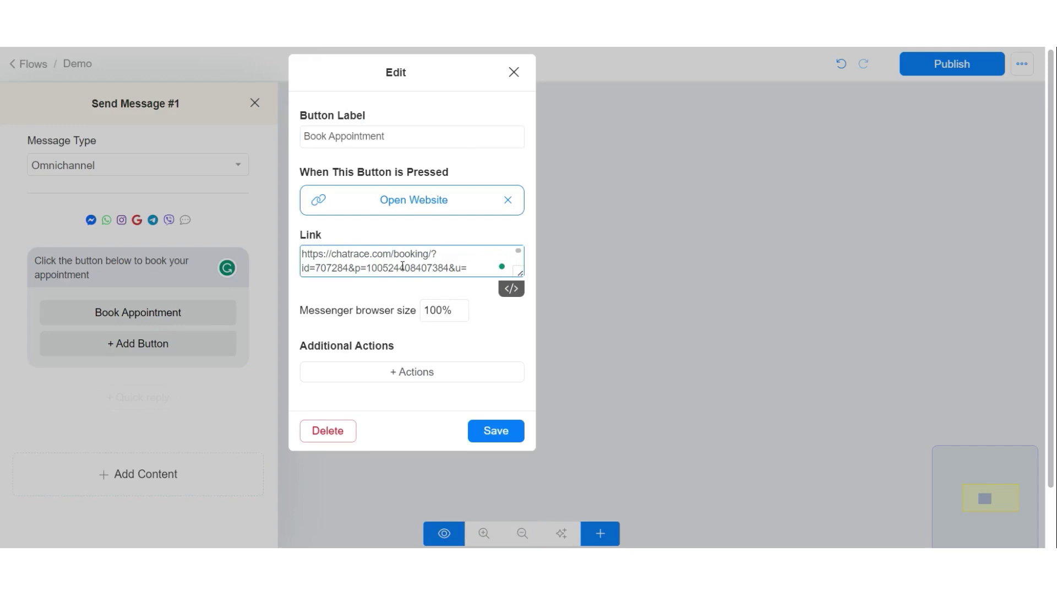
scroll(353, 265, "down", 2)
left_click(495, 430)
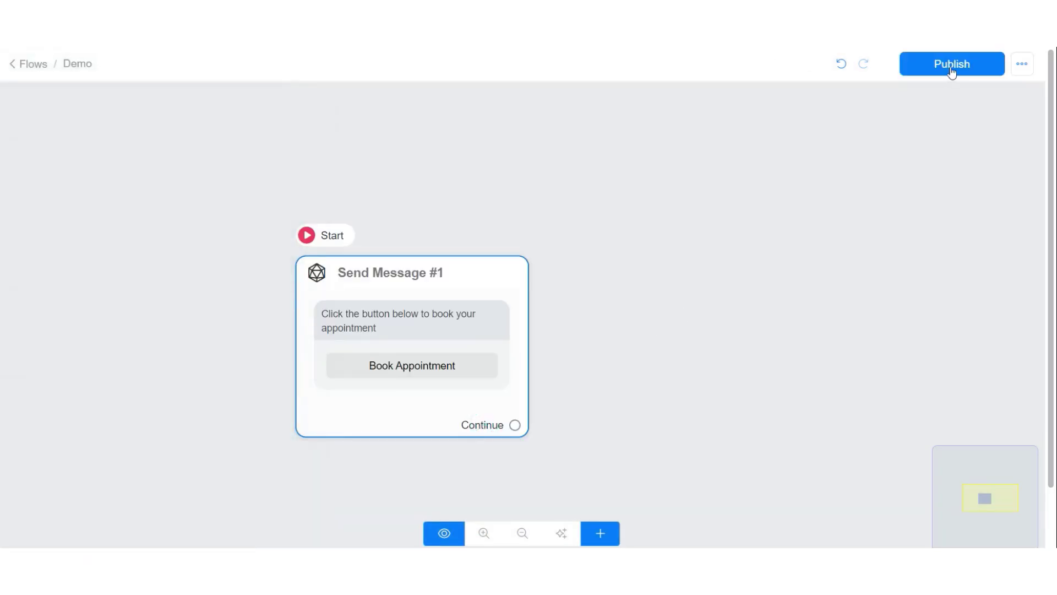
Publish the Demo flow and launch its live preview on Telegram
left_click(952, 71)
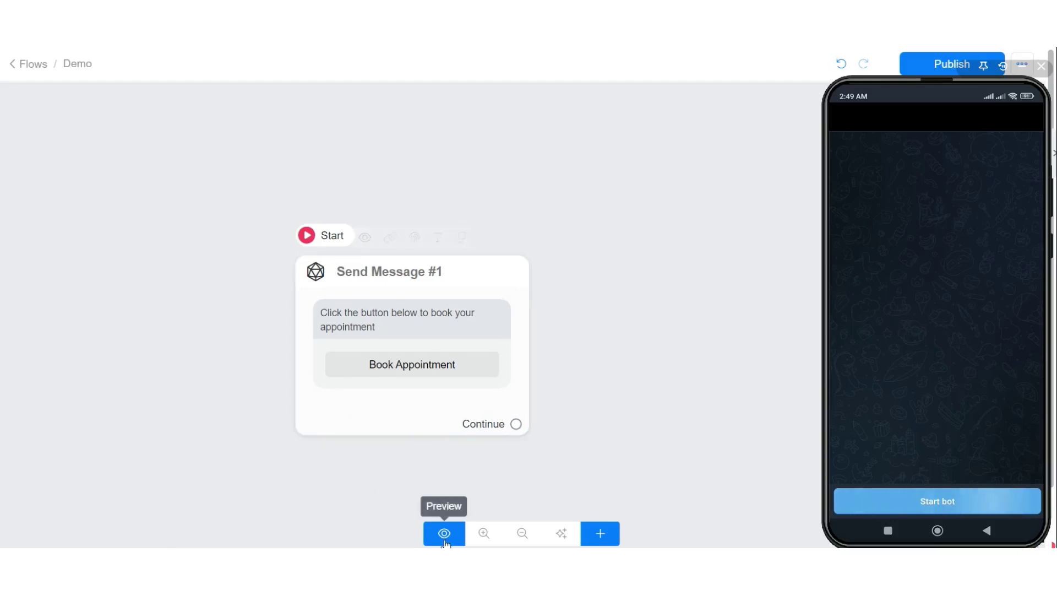
left_click(442, 535)
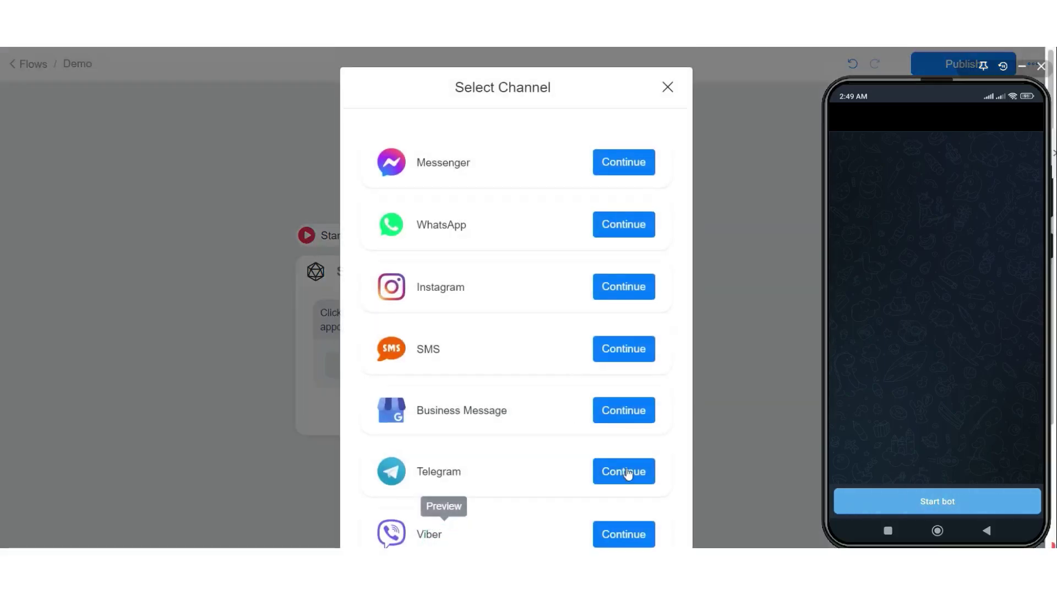
left_click(628, 471)
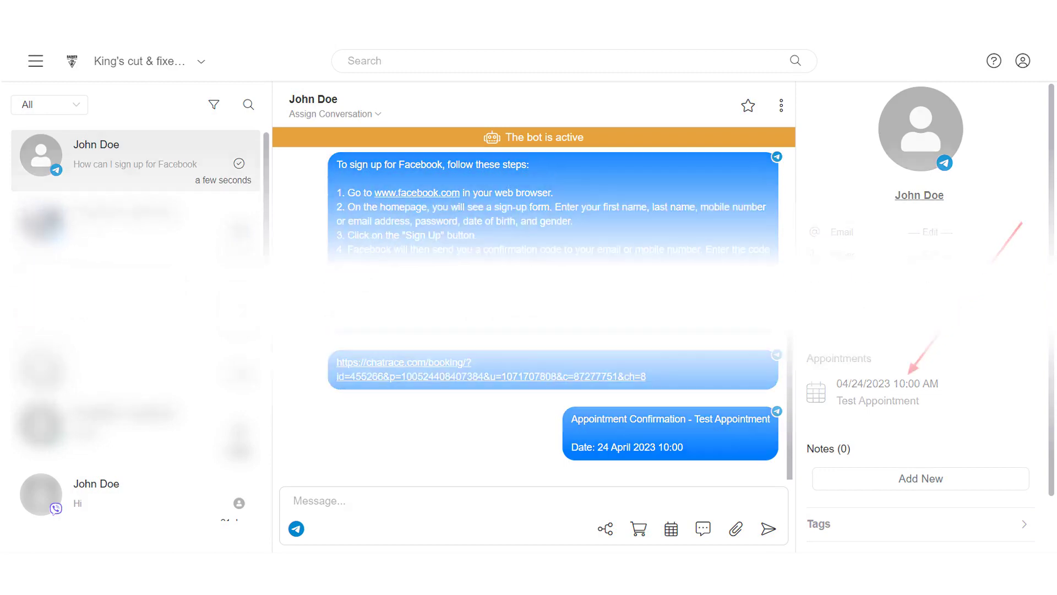
scroll(662, 293, "down", 2)
scroll(662, 294, "down", 4)
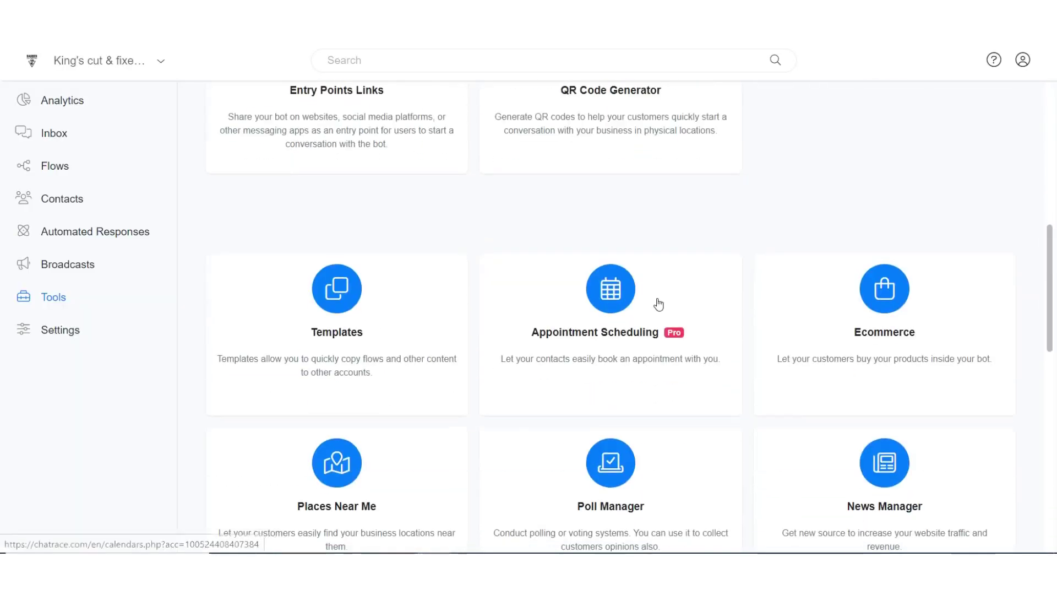
scroll(656, 303, "up", 2)
View the Appointment Scheduling bookings list showing John Doe on 04/24/2023 at 10:00 AM
left_click(608, 372)
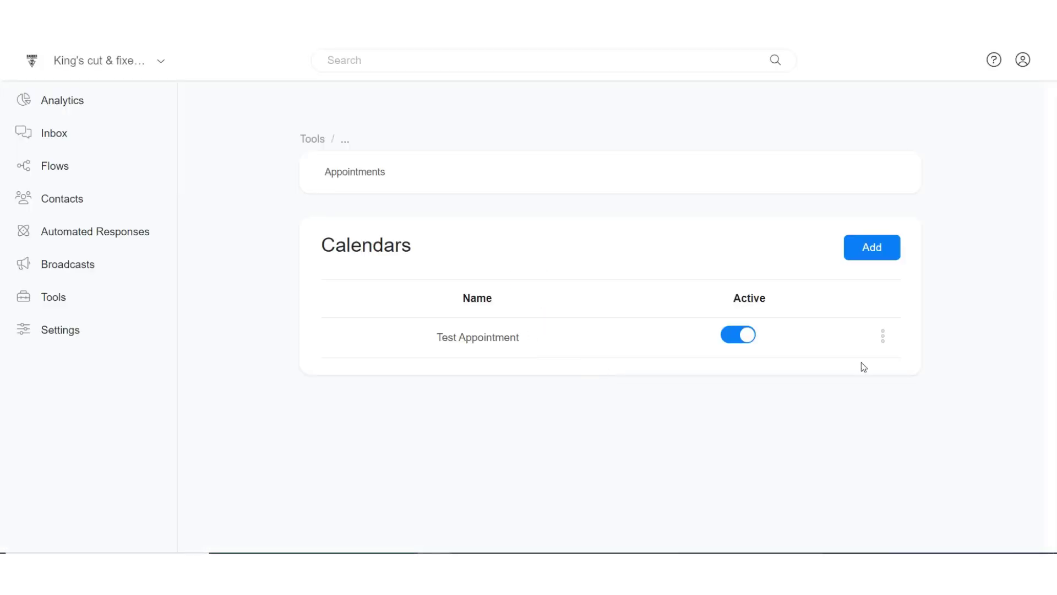
left_click(357, 175)
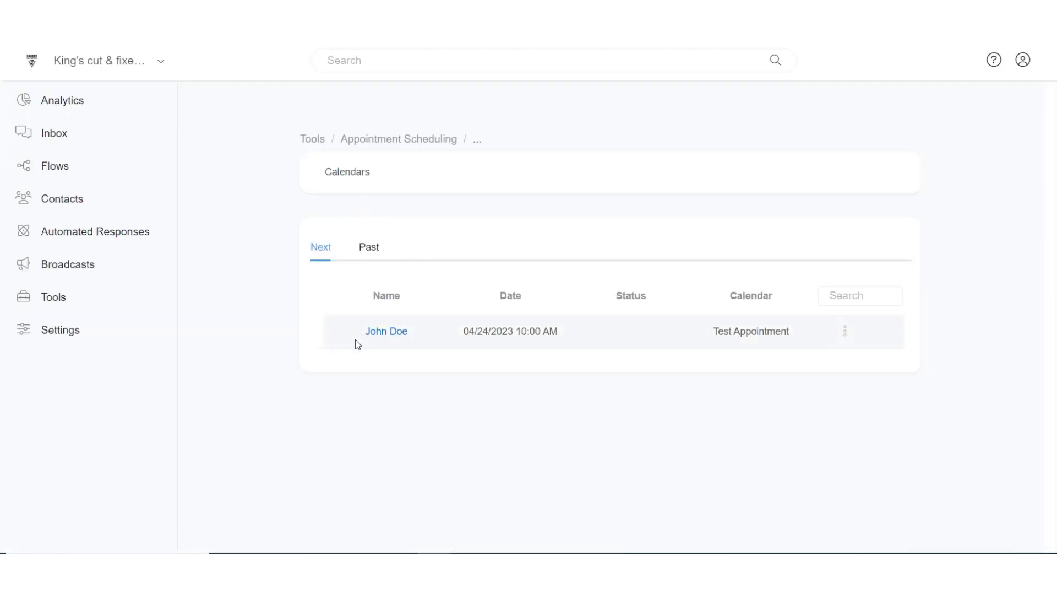